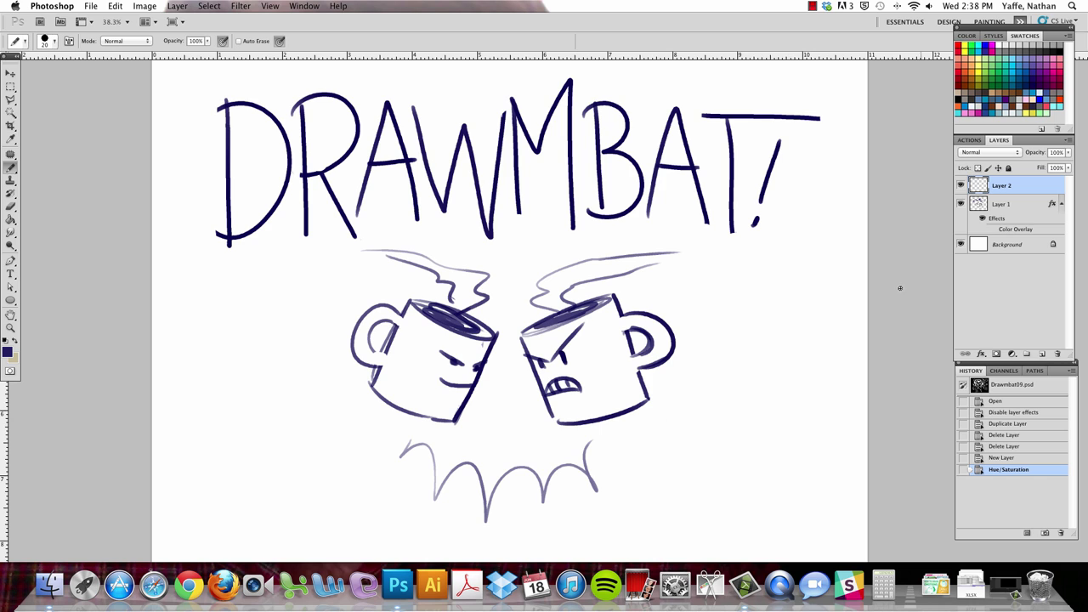
Hide the DRAWMBAT sketch layer and zoom the blank canvas to 40% for pencil drawing.
{"action": "left_click", "coordinate": [960, 204]}
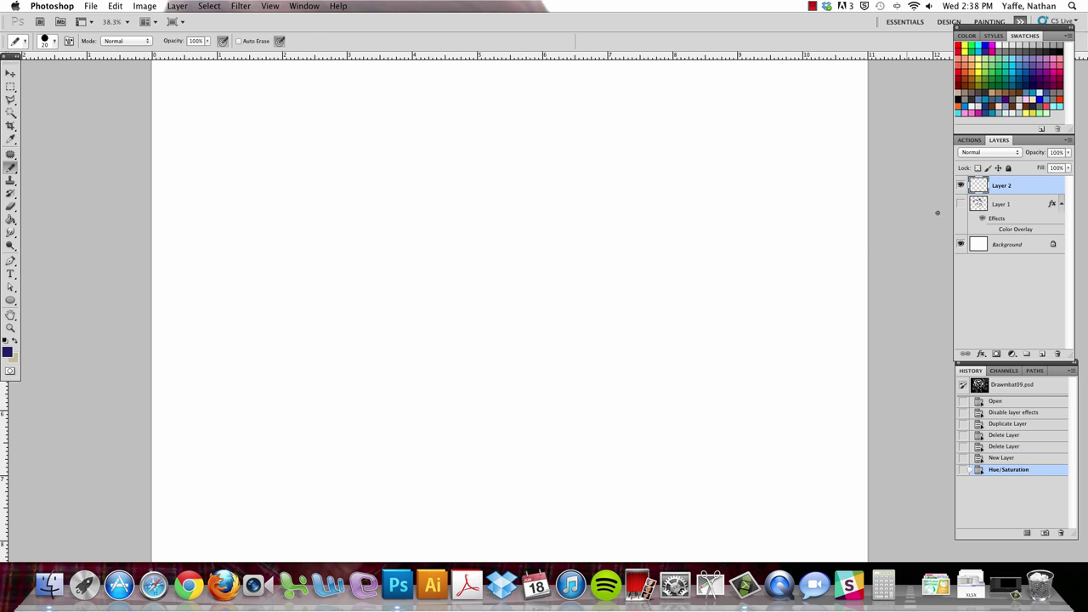
{"action": "key", "text": "z"}
{"action": "left_click_drag", "start_coordinate": [539, 357], "coordinate": [544, 353]}
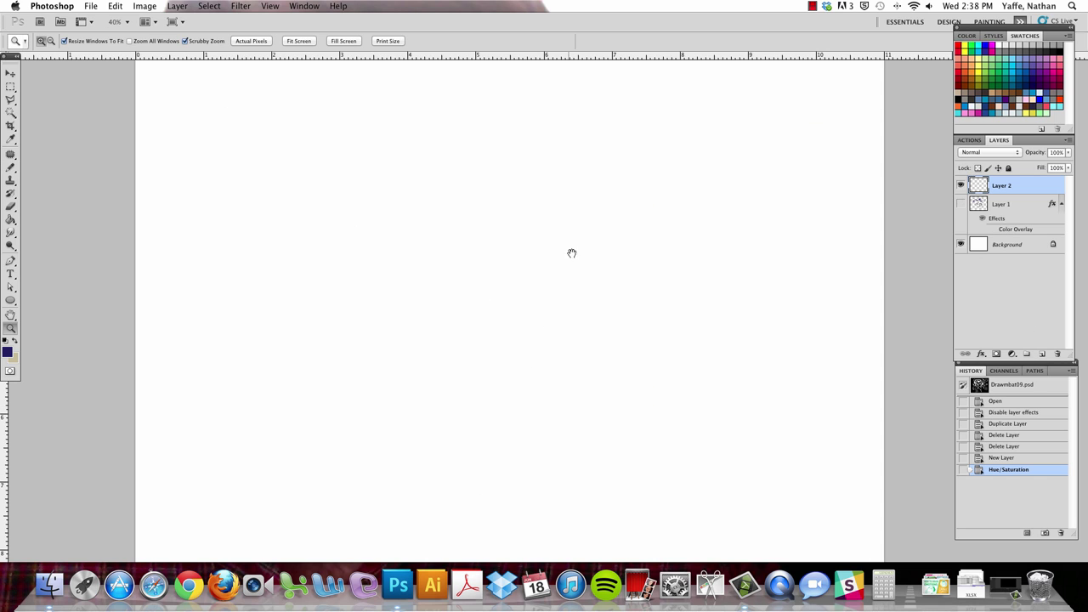
{"action": "left_click_drag", "start_coordinate": [572, 253], "coordinate": [554, 304]}
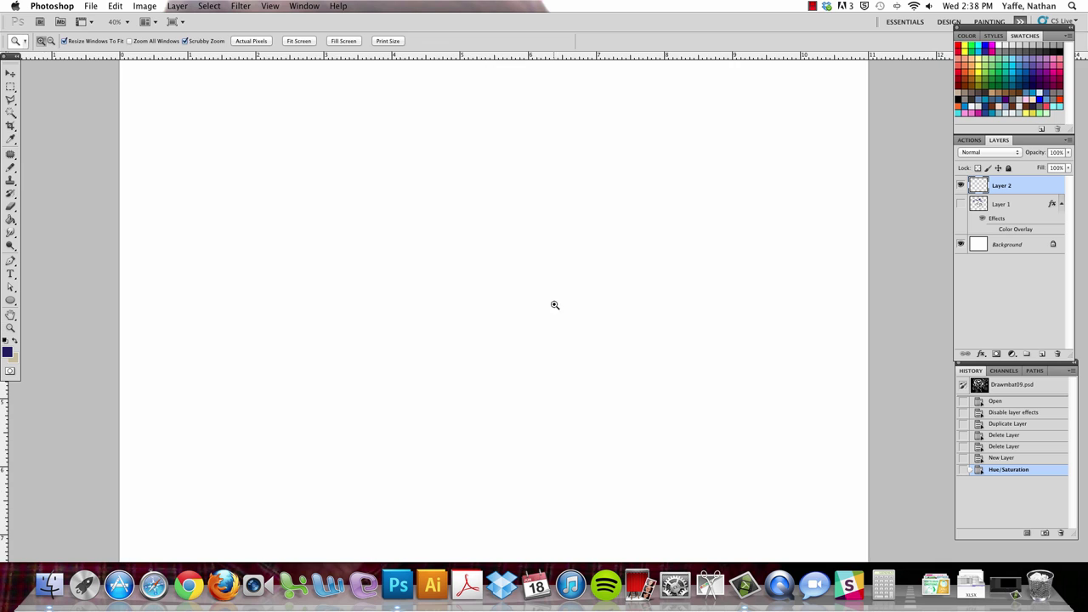
{"action": "key", "text": "b"}
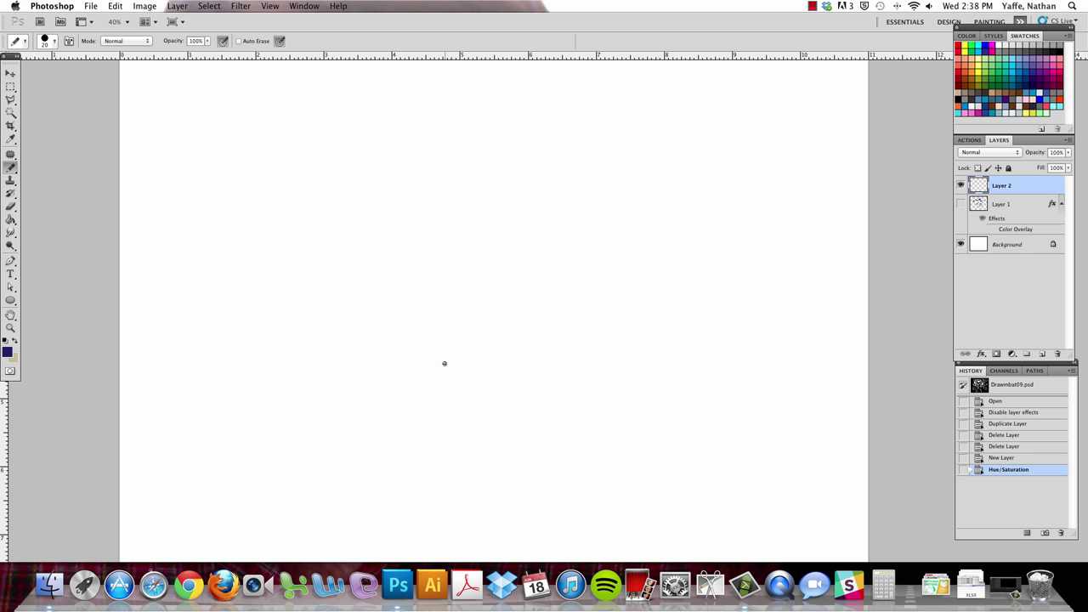
Draw one curved dark blue stroke forming the pointed brow spike and snout outline.
{"action": "mouse_move", "coordinate": [480, 397]}
{"action": "left_mouse_down"}
{"action": "mouse_move", "coordinate": [348, 401]}
{"action": "mouse_move", "coordinate": [300, 376]}
{"action": "mouse_move", "coordinate": [399, 310]}
{"action": "mouse_move", "coordinate": [364, 208]}
{"action": "mouse_move", "coordinate": [411, 156]}
{"action": "mouse_move", "coordinate": [399, 172]}
{"action": "mouse_move", "coordinate": [400, 249]}
{"action": "mouse_move", "coordinate": [462, 240]}
{"action": "mouse_move", "coordinate": [572, 268]}
{"action": "left_mouse_up"}
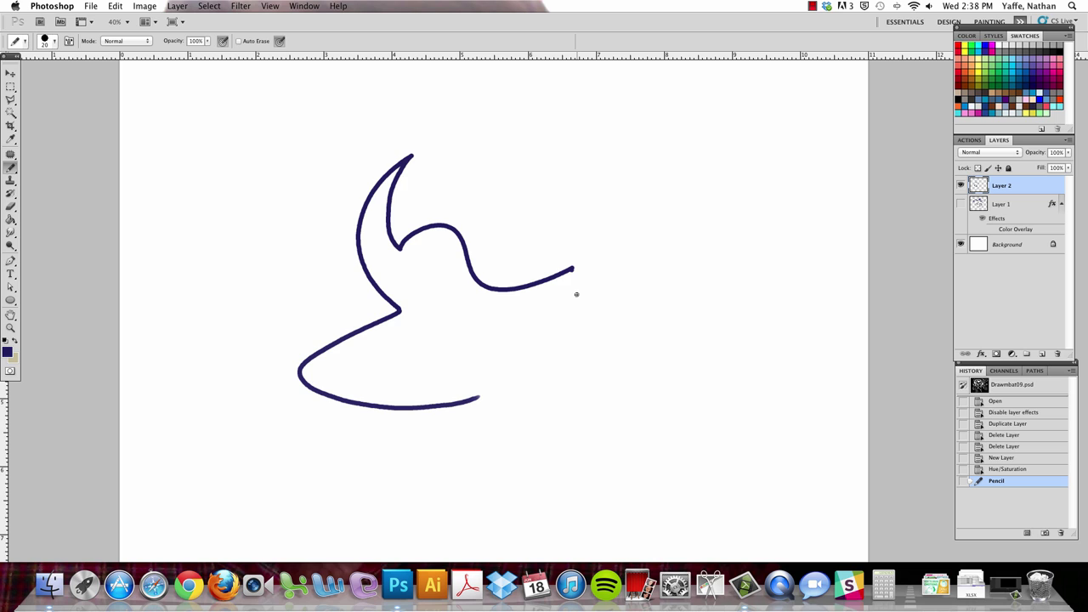
{"action": "right_click", "coordinate": [882, 262]}
{"action": "left_click", "coordinate": [882, 249]}
Curve a line around the snout tip, redrawing it once, and run it back left.
{"action": "mouse_move", "coordinate": [575, 266]}
{"action": "left_mouse_down"}
{"action": "mouse_move", "coordinate": [618, 267]}
{"action": "mouse_move", "coordinate": [588, 338]}
{"action": "left_mouse_up"}
{"action": "key", "text": "super+z"}
{"action": "mouse_move", "coordinate": [572, 268]}
{"action": "left_mouse_down"}
{"action": "mouse_move", "coordinate": [617, 307]}
{"action": "mouse_move", "coordinate": [564, 358]}
{"action": "left_mouse_up"}
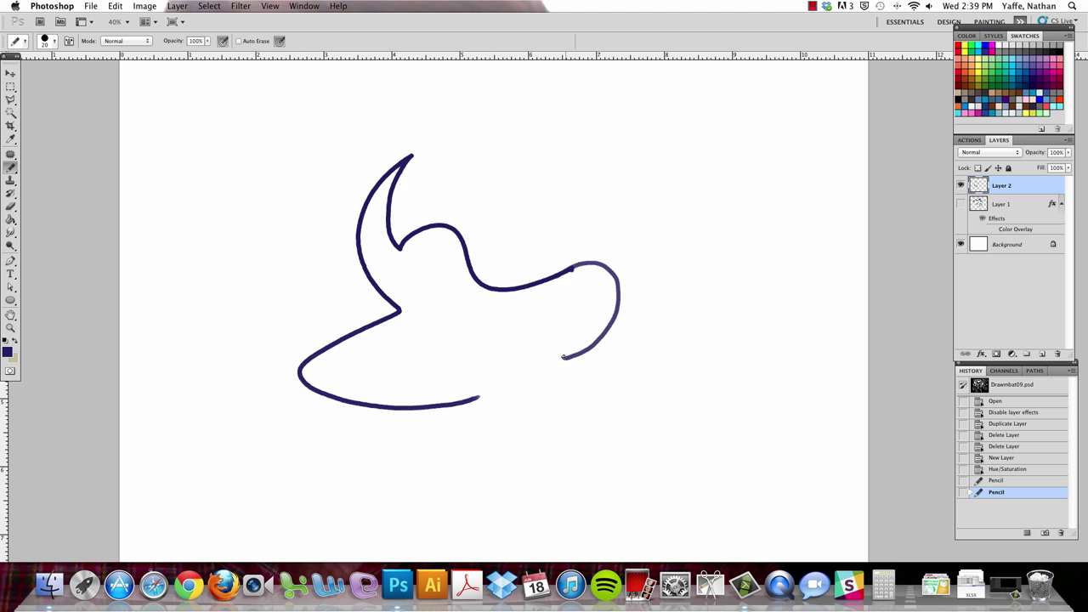
{"action": "mouse_move", "coordinate": [565, 358]}
{"action": "left_mouse_down"}
{"action": "mouse_move", "coordinate": [546, 362]}
{"action": "mouse_move", "coordinate": [463, 320]}
{"action": "mouse_move", "coordinate": [399, 313]}
{"action": "left_mouse_up"}
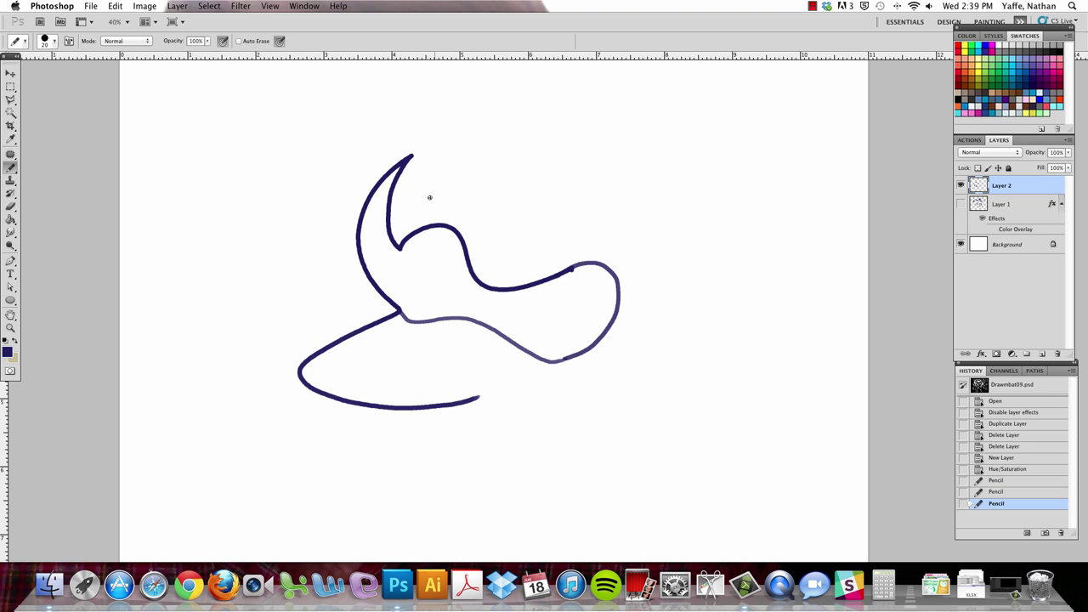
{"action": "right_click", "coordinate": [573, 202]}
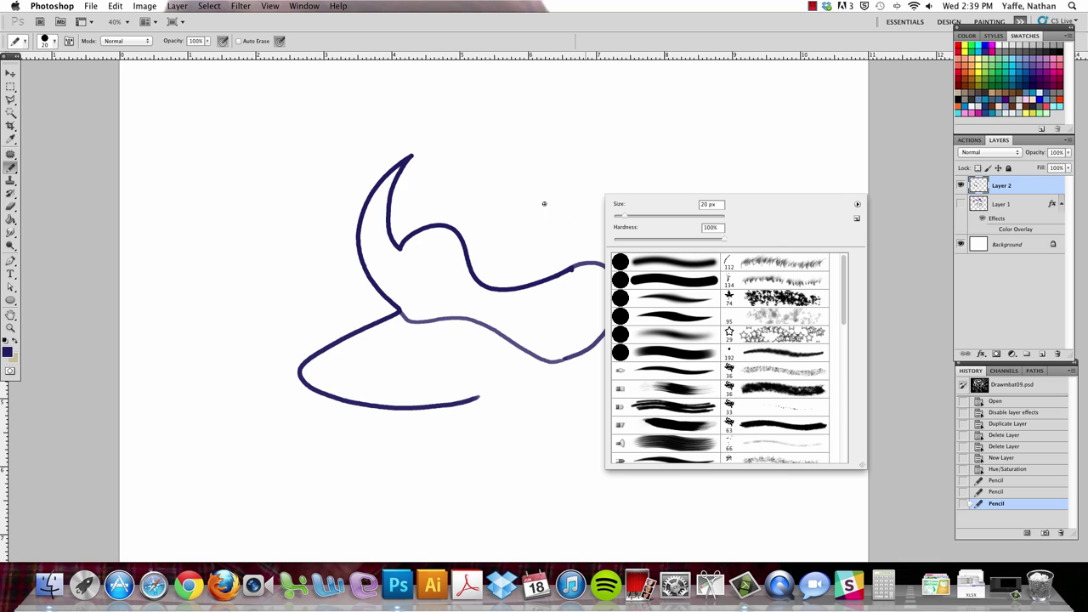
{"action": "left_click", "coordinate": [880, 134]}
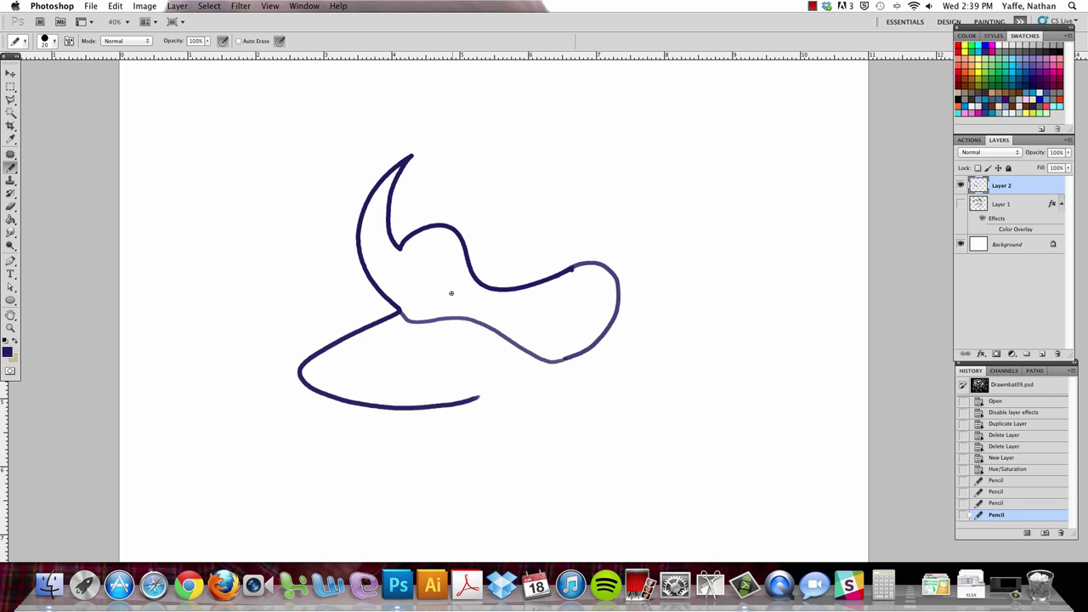
Draw two small eyes, a scribbled nose at the snout tip, and swept-back quills above the head.
{"action": "mouse_move", "coordinate": [452, 294]}
{"action": "left_mouse_down"}
{"action": "mouse_move", "coordinate": [452, 277]}
{"action": "mouse_move", "coordinate": [451, 289]}
{"action": "left_mouse_up"}
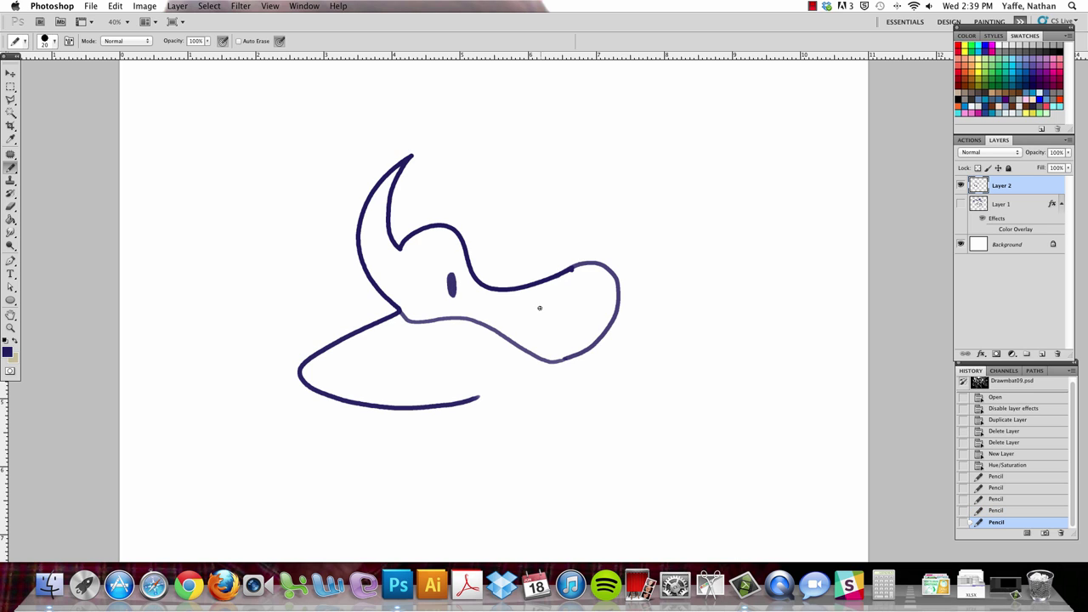
{"action": "left_click_drag", "start_coordinate": [535, 316], "coordinate": [533, 302]}
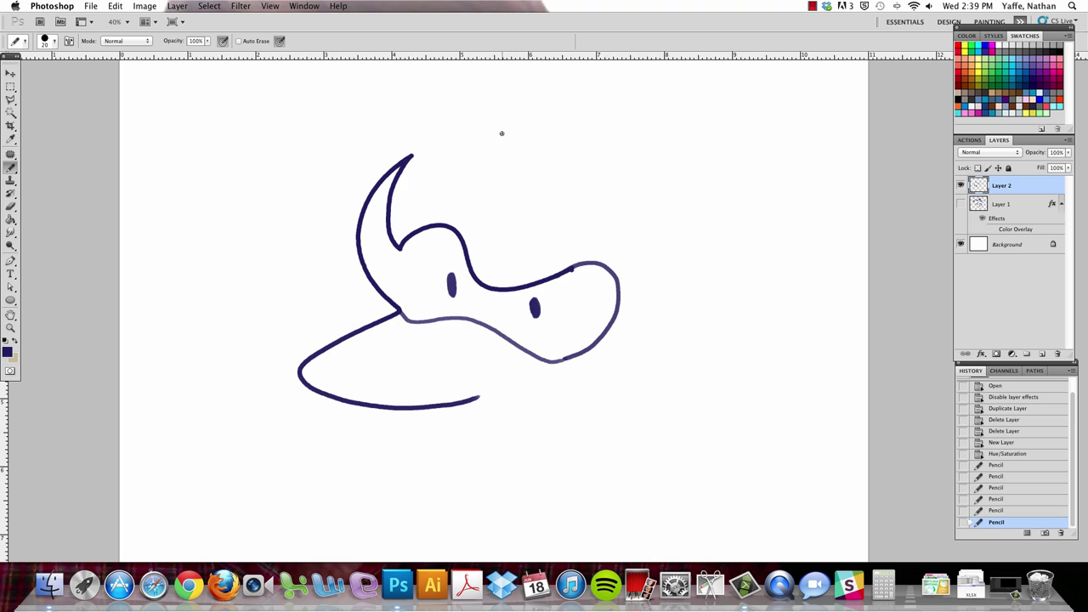
{"action": "mouse_move", "coordinate": [304, 371]}
{"action": "left_mouse_down"}
{"action": "mouse_move", "coordinate": [276, 360]}
{"action": "mouse_move", "coordinate": [306, 365]}
{"action": "left_mouse_up"}
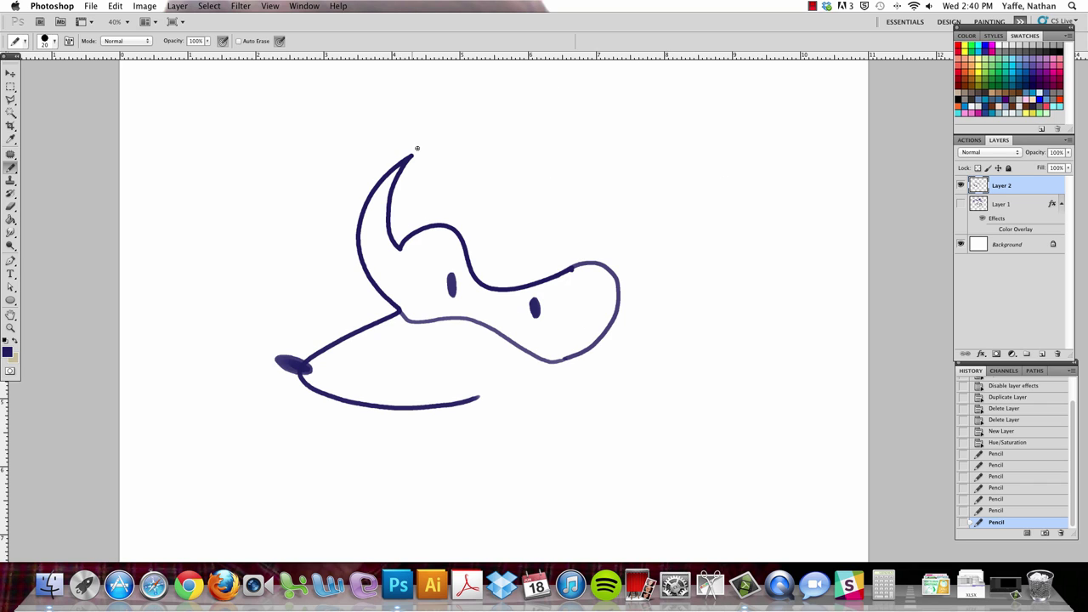
{"action": "mouse_move", "coordinate": [398, 245]}
{"action": "left_mouse_down"}
{"action": "mouse_move", "coordinate": [478, 131]}
{"action": "mouse_move", "coordinate": [603, 127]}
{"action": "mouse_move", "coordinate": [564, 142]}
{"action": "mouse_move", "coordinate": [578, 159]}
{"action": "mouse_move", "coordinate": [693, 203]}
{"action": "mouse_move", "coordinate": [742, 272]}
{"action": "mouse_move", "coordinate": [676, 266]}
{"action": "mouse_move", "coordinate": [741, 386]}
{"action": "mouse_move", "coordinate": [739, 415]}
{"action": "mouse_move", "coordinate": [692, 388]}
{"action": "left_mouse_up"}
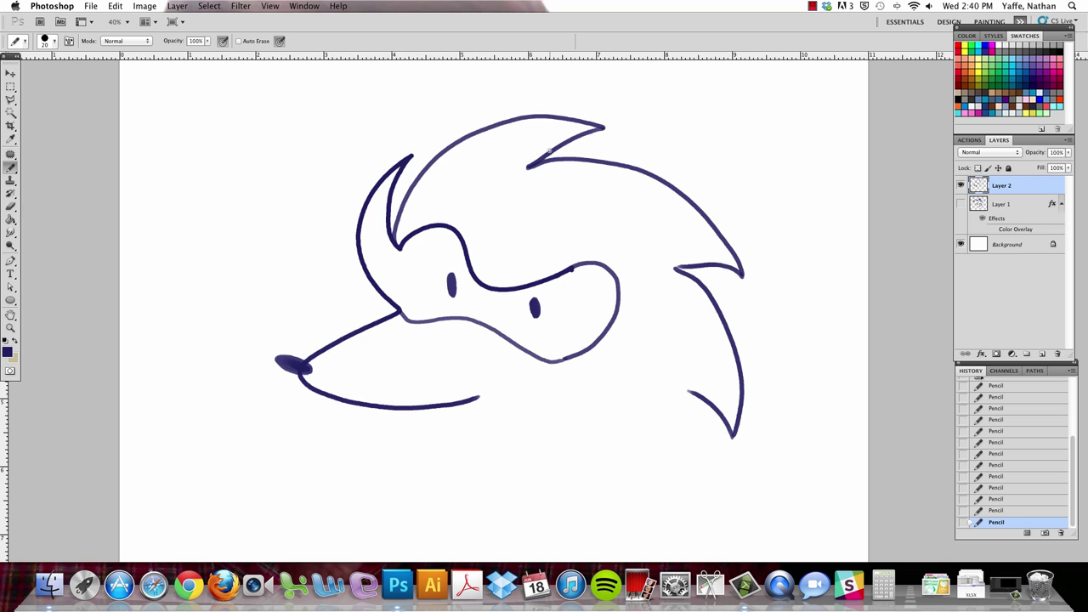
Join the face outline to the snout, extend the mouth, and redraw the jaw and teeth line.
{"action": "left_click_drag", "start_coordinate": [397, 249], "coordinate": [401, 309]}
{"action": "left_click_drag", "start_coordinate": [477, 397], "coordinate": [498, 385]}
{"action": "mouse_move", "coordinate": [377, 408]}
{"action": "left_mouse_down"}
{"action": "mouse_move", "coordinate": [422, 436]}
{"action": "mouse_move", "coordinate": [536, 401]}
{"action": "left_mouse_up"}
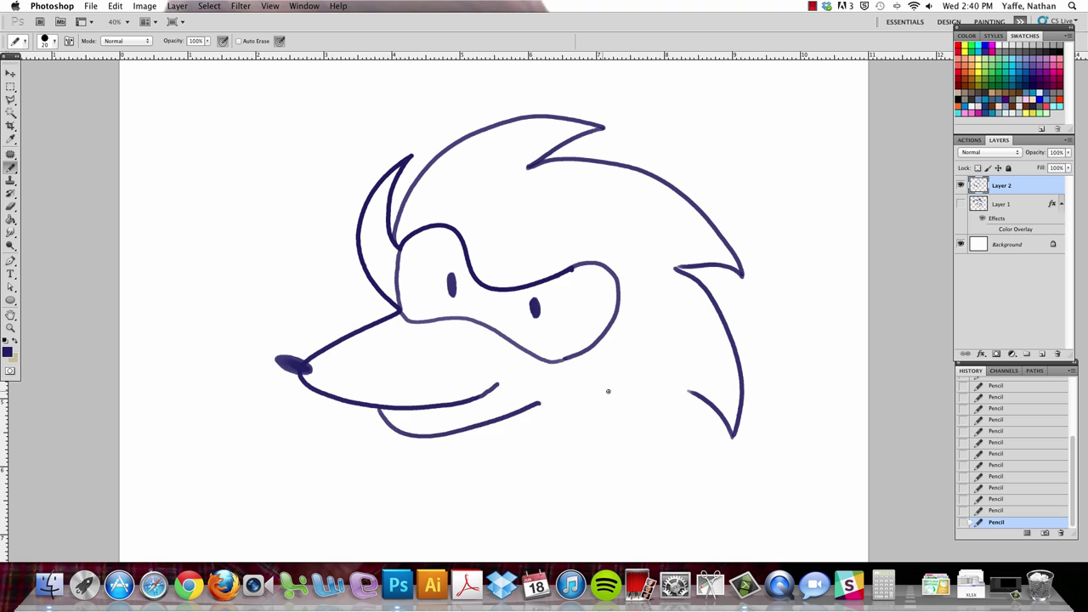
{"action": "key", "text": "super+z"}
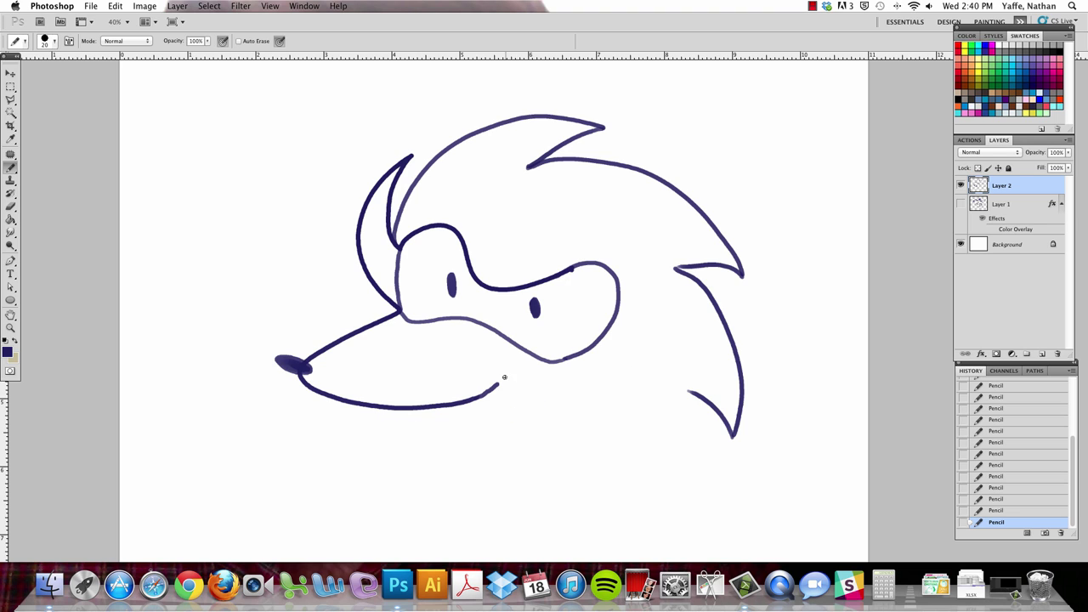
{"action": "mouse_move", "coordinate": [493, 388]}
{"action": "left_mouse_down"}
{"action": "mouse_move", "coordinate": [532, 375]}
{"action": "mouse_move", "coordinate": [545, 403]}
{"action": "mouse_move", "coordinate": [499, 419]}
{"action": "mouse_move", "coordinate": [499, 399]}
{"action": "mouse_move", "coordinate": [540, 385]}
{"action": "left_mouse_up"}
{"action": "key", "text": "super+z"}
{"action": "key", "text": "super+z"}
{"action": "left_click_drag", "start_coordinate": [472, 409], "coordinate": [541, 384]}
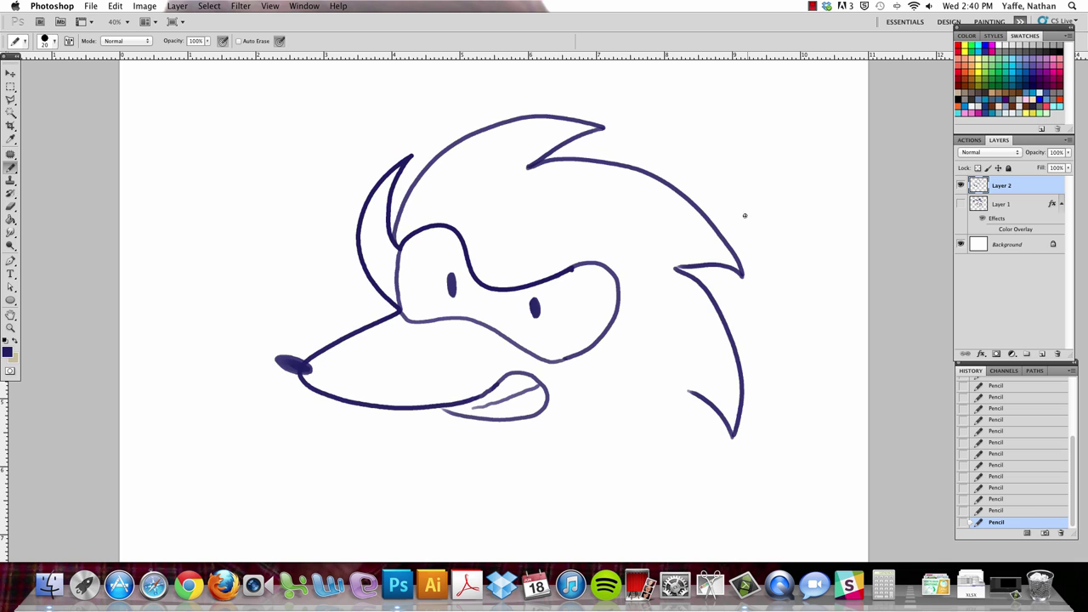
Zoom out to about 33.6% to leave blank page below the head.
{"action": "key", "text": "h"}
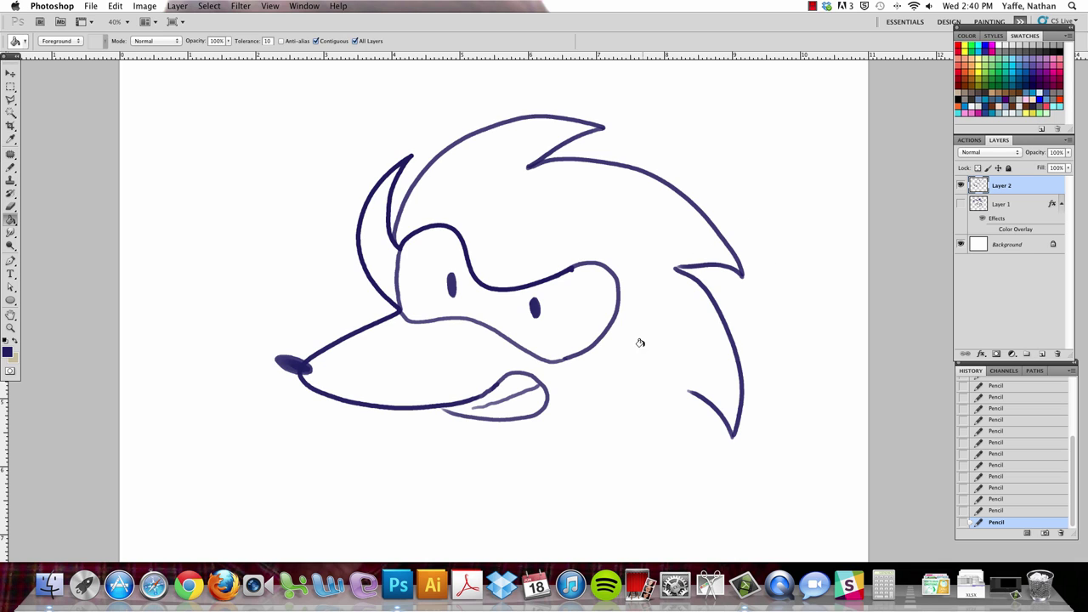
{"action": "scroll", "coordinate": [661, 352], "scroll_direction": "down", "scroll_amount": 2}
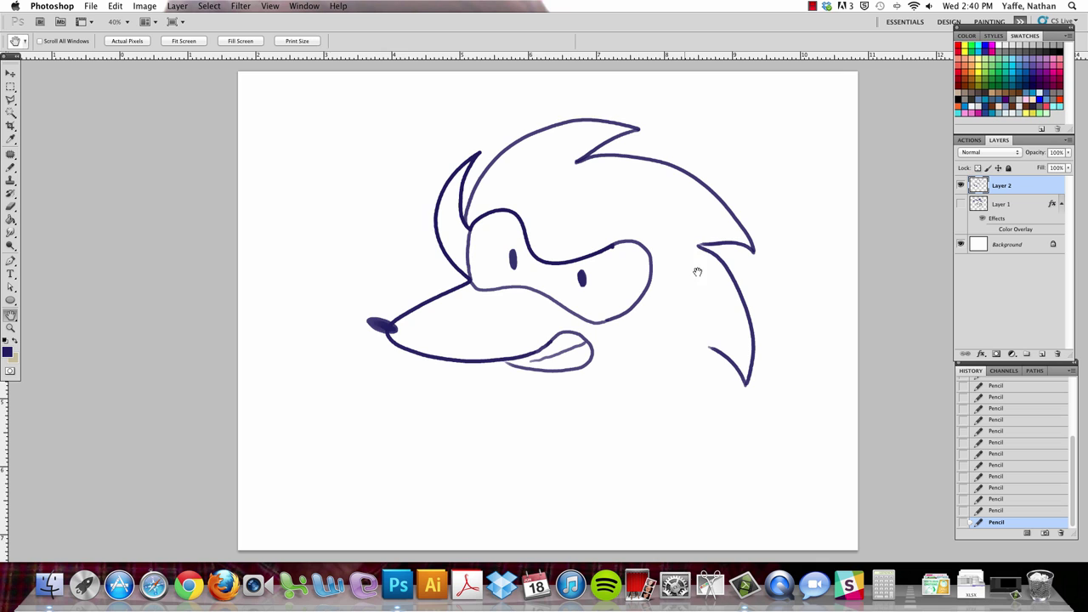
{"action": "scroll", "coordinate": [698, 330], "scroll_direction": "up", "scroll_amount": 2}
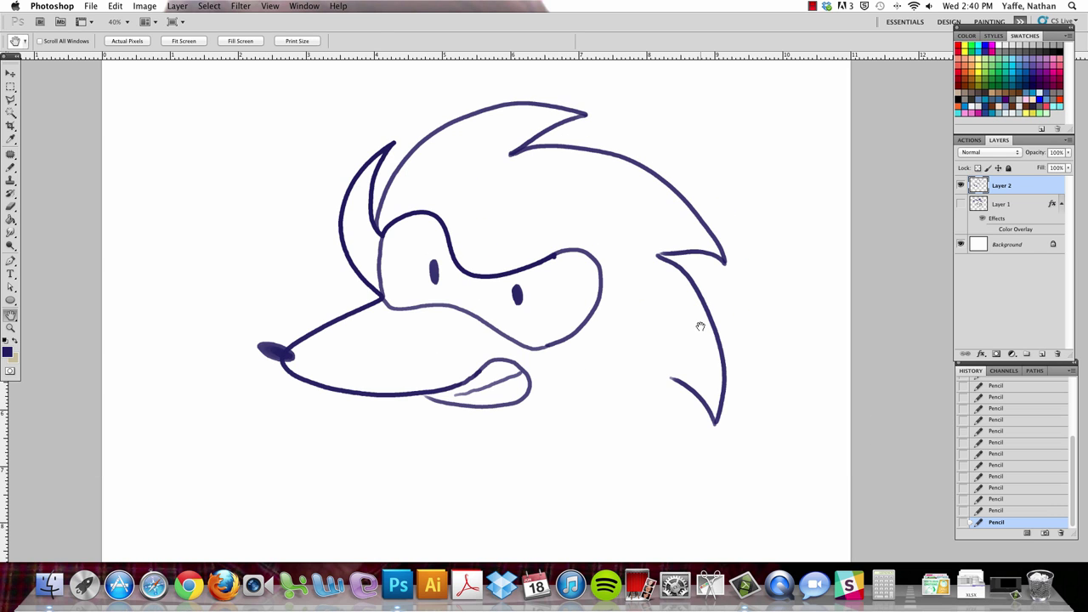
{"action": "key", "text": "z"}
{"action": "mouse_move", "coordinate": [687, 315]}
{"action": "left_mouse_down"}
{"action": "mouse_move", "coordinate": [676, 323]}
{"action": "mouse_move", "coordinate": [688, 318]}
{"action": "left_mouse_up"}
{"action": "key", "text": "b"}
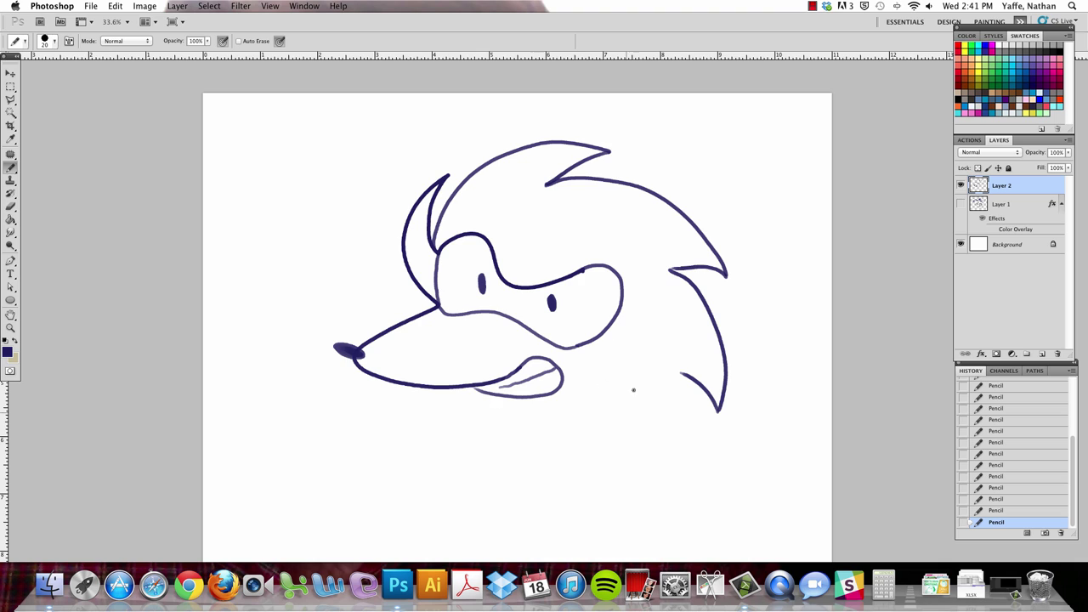
Draw a fuller lower lip under the mouth and a pointed quill tip at the back.
{"action": "left_click_drag", "start_coordinate": [502, 396], "coordinate": [546, 413]}
{"action": "mouse_move", "coordinate": [678, 374]}
{"action": "left_mouse_down"}
{"action": "mouse_move", "coordinate": [691, 427]}
{"action": "mouse_move", "coordinate": [663, 406]}
{"action": "left_mouse_up"}
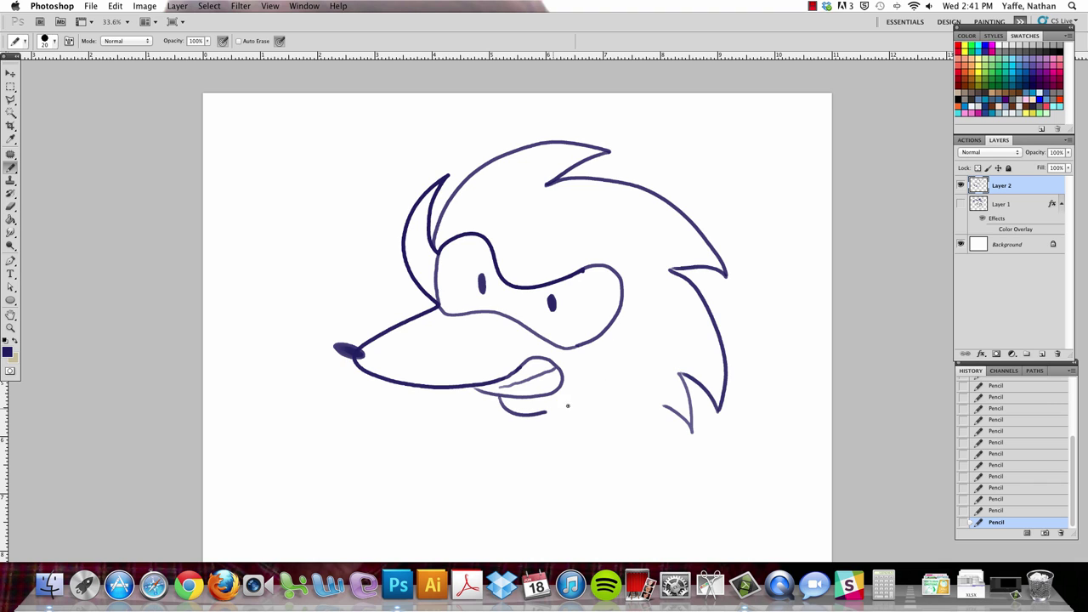
{"action": "left_click_drag", "start_coordinate": [545, 411], "coordinate": [555, 438]}
Outline the sunglasses and hatch dark shading into the lenses, undoing stray strokes.
{"action": "mouse_move", "coordinate": [420, 255]}
{"action": "left_mouse_down"}
{"action": "mouse_move", "coordinate": [496, 312]}
{"action": "mouse_move", "coordinate": [639, 299]}
{"action": "left_mouse_up"}
{"action": "mouse_move", "coordinate": [417, 255]}
{"action": "left_mouse_down"}
{"action": "mouse_move", "coordinate": [438, 325]}
{"action": "mouse_move", "coordinate": [497, 312]}
{"action": "mouse_move", "coordinate": [527, 352]}
{"action": "mouse_move", "coordinate": [574, 346]}
{"action": "mouse_move", "coordinate": [613, 325]}
{"action": "left_mouse_up"}
{"action": "key", "text": "super+z"}
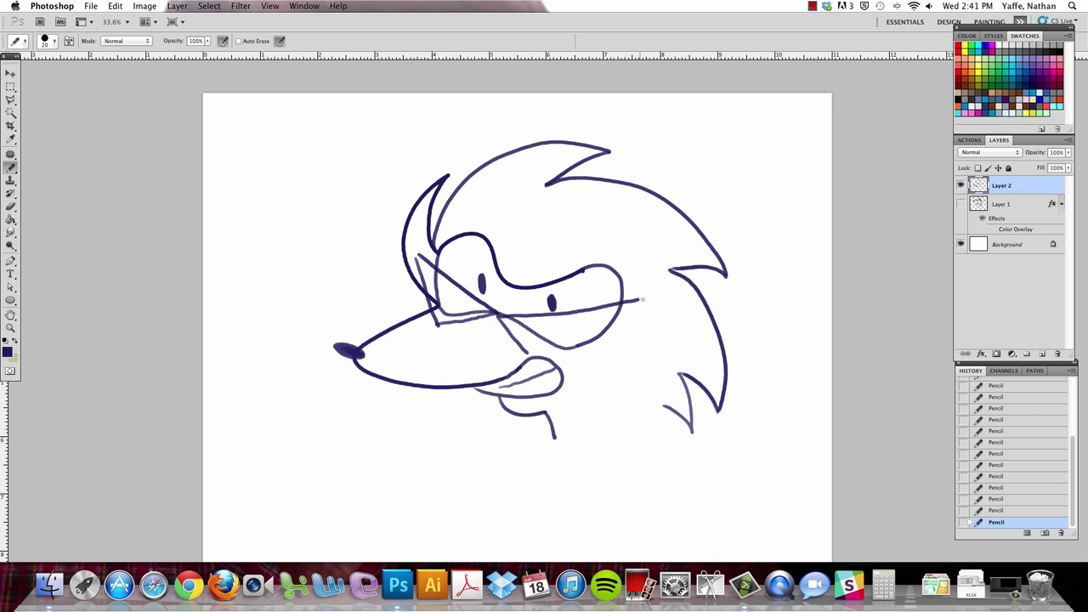
{"action": "mouse_move", "coordinate": [528, 350]}
{"action": "left_mouse_down"}
{"action": "mouse_move", "coordinate": [626, 305]}
{"action": "mouse_move", "coordinate": [534, 348]}
{"action": "left_mouse_up"}
{"action": "key", "text": "super+z"}
{"action": "left_click_drag", "start_coordinate": [417, 257], "coordinate": [439, 321]}
{"action": "mouse_move", "coordinate": [439, 281]}
{"action": "left_mouse_down"}
{"action": "mouse_move", "coordinate": [440, 323]}
{"action": "mouse_move", "coordinate": [425, 265]}
{"action": "mouse_move", "coordinate": [453, 320]}
{"action": "mouse_move", "coordinate": [452, 284]}
{"action": "mouse_move", "coordinate": [467, 316]}
{"action": "mouse_move", "coordinate": [477, 294]}
{"action": "mouse_move", "coordinate": [533, 354]}
{"action": "mouse_move", "coordinate": [544, 318]}
{"action": "mouse_move", "coordinate": [557, 343]}
{"action": "mouse_move", "coordinate": [565, 318]}
{"action": "mouse_move", "coordinate": [581, 330]}
{"action": "mouse_move", "coordinate": [592, 311]}
{"action": "mouse_move", "coordinate": [556, 332]}
{"action": "mouse_move", "coordinate": [618, 298]}
{"action": "left_mouse_up"}
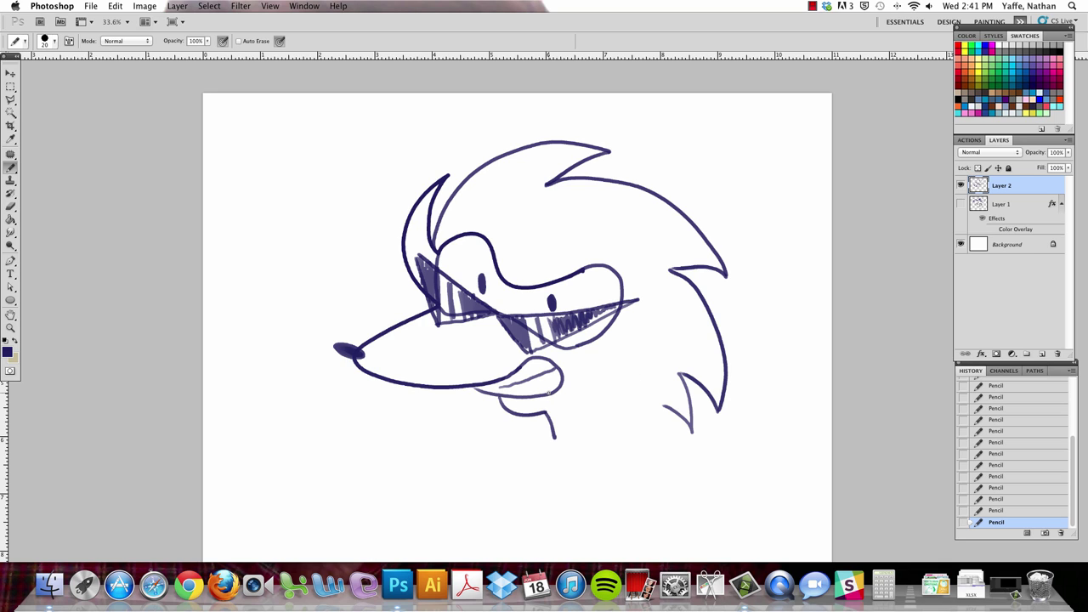
Draw a cigarette hanging from the mouth with wavy smoke rising, then pan the drawing up.
{"action": "mouse_move", "coordinate": [548, 393]}
{"action": "left_mouse_down"}
{"action": "mouse_move", "coordinate": [587, 421]}
{"action": "mouse_move", "coordinate": [559, 386]}
{"action": "left_mouse_up"}
{"action": "left_click_drag", "start_coordinate": [544, 375], "coordinate": [563, 391]}
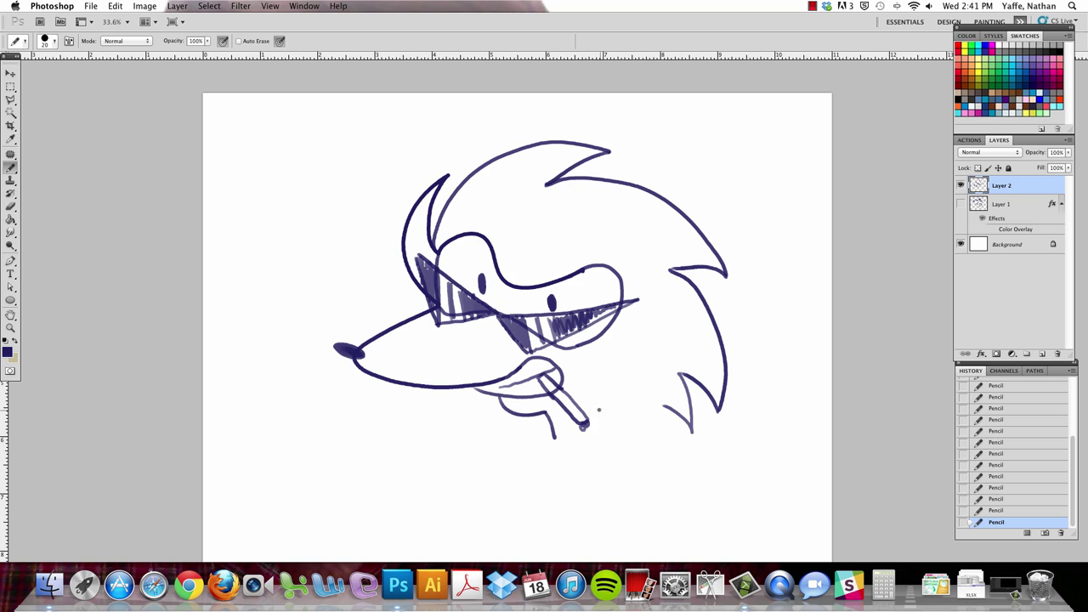
{"action": "mouse_move", "coordinate": [598, 413]}
{"action": "left_mouse_down"}
{"action": "mouse_move", "coordinate": [625, 399]}
{"action": "mouse_move", "coordinate": [655, 320]}
{"action": "left_mouse_up"}
{"action": "mouse_move", "coordinate": [598, 345]}
{"action": "left_mouse_down"}
{"action": "mouse_move", "coordinate": [605, 374]}
{"action": "mouse_move", "coordinate": [583, 400]}
{"action": "left_mouse_up"}
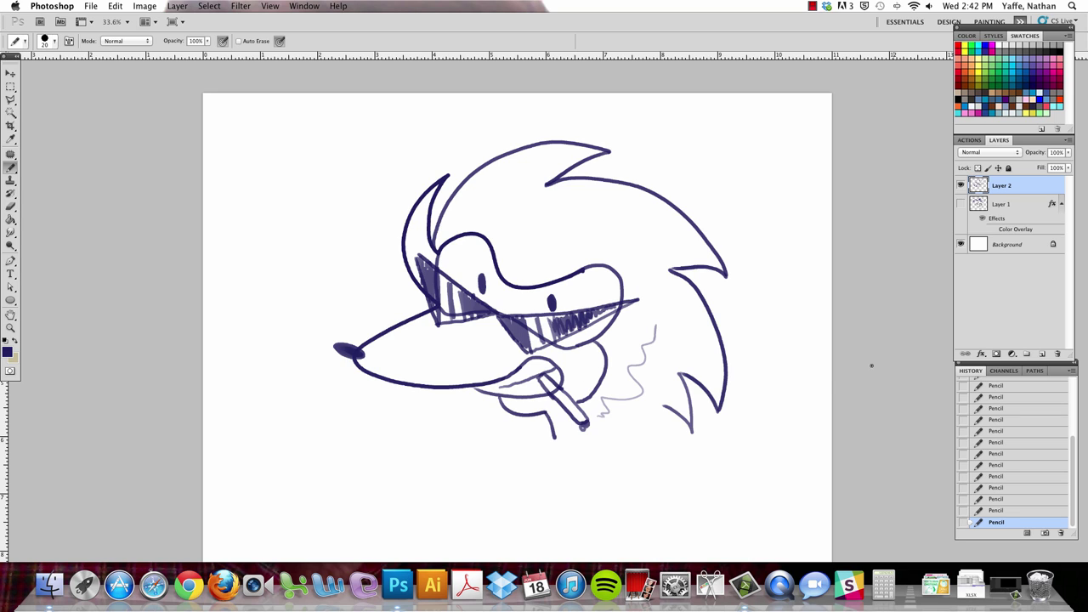
{"action": "key", "text": "space"}
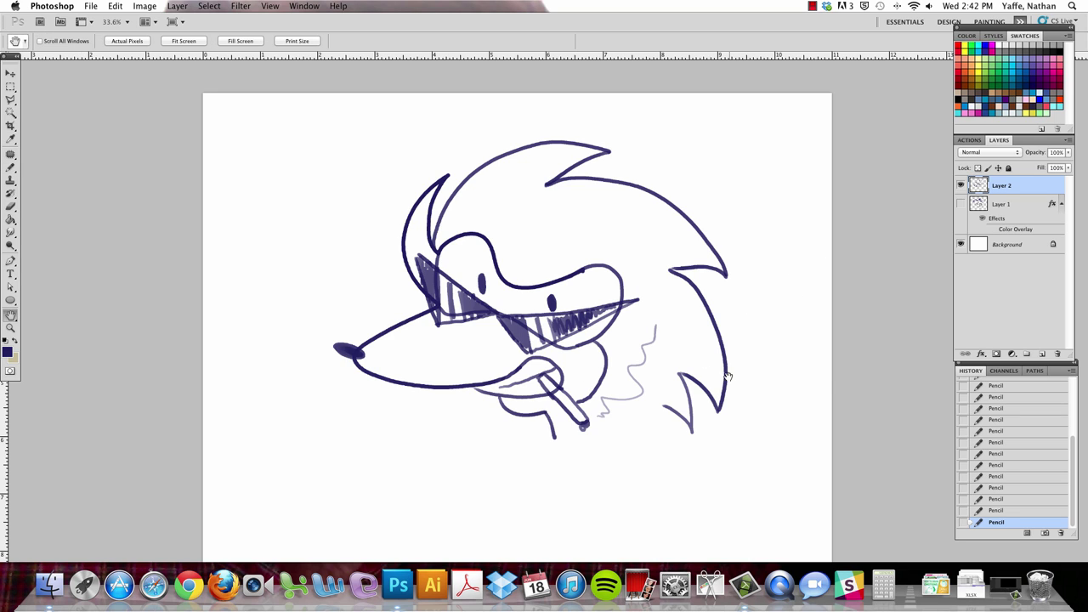
{"action": "mouse_move", "coordinate": [727, 374]}
{"action": "left_mouse_down"}
{"action": "mouse_move", "coordinate": [751, 258]}
{"action": "mouse_move", "coordinate": [739, 316]}
{"action": "left_mouse_up"}
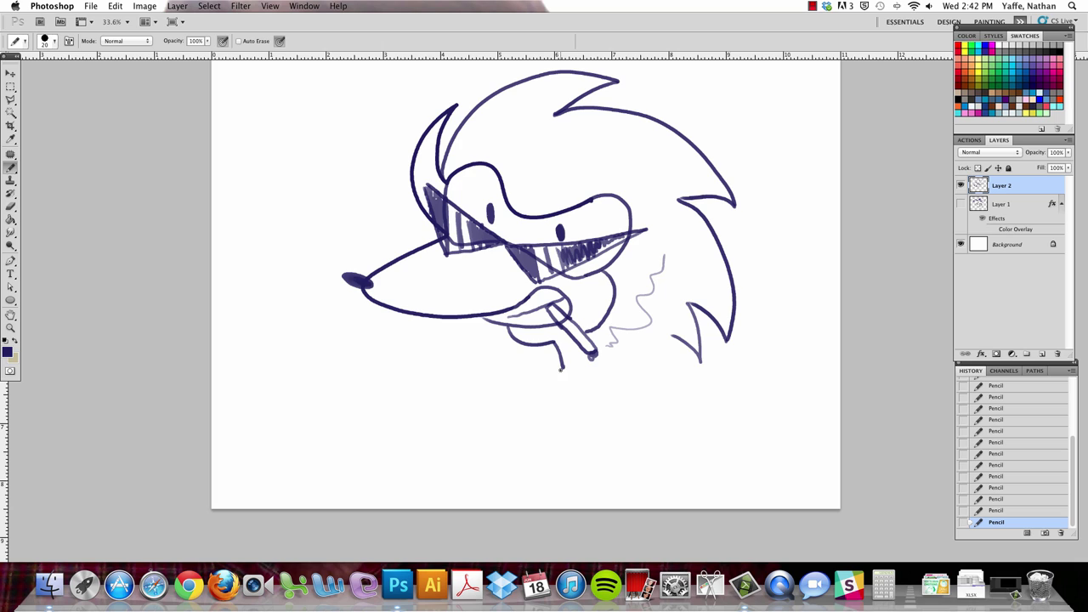
Draw both sides of the neck and chest, fur spikes on the right, and a V collar.
{"action": "mouse_move", "coordinate": [560, 369]}
{"action": "left_mouse_down"}
{"action": "mouse_move", "coordinate": [535, 390]}
{"action": "mouse_move", "coordinate": [520, 427]}
{"action": "mouse_move", "coordinate": [532, 500]}
{"action": "left_mouse_up"}
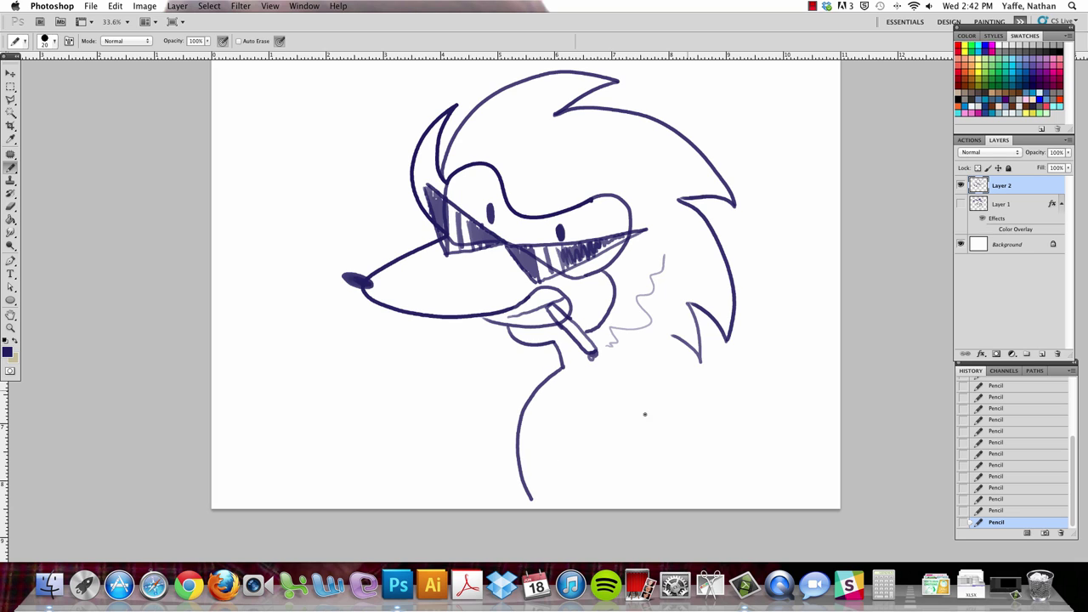
{"action": "mouse_move", "coordinate": [631, 371]}
{"action": "left_mouse_down"}
{"action": "mouse_move", "coordinate": [645, 379]}
{"action": "mouse_move", "coordinate": [675, 464]}
{"action": "mouse_move", "coordinate": [665, 496]}
{"action": "left_mouse_up"}
{"action": "mouse_move", "coordinate": [672, 338]}
{"action": "left_mouse_down"}
{"action": "mouse_move", "coordinate": [676, 388]}
{"action": "mouse_move", "coordinate": [657, 374]}
{"action": "left_mouse_up"}
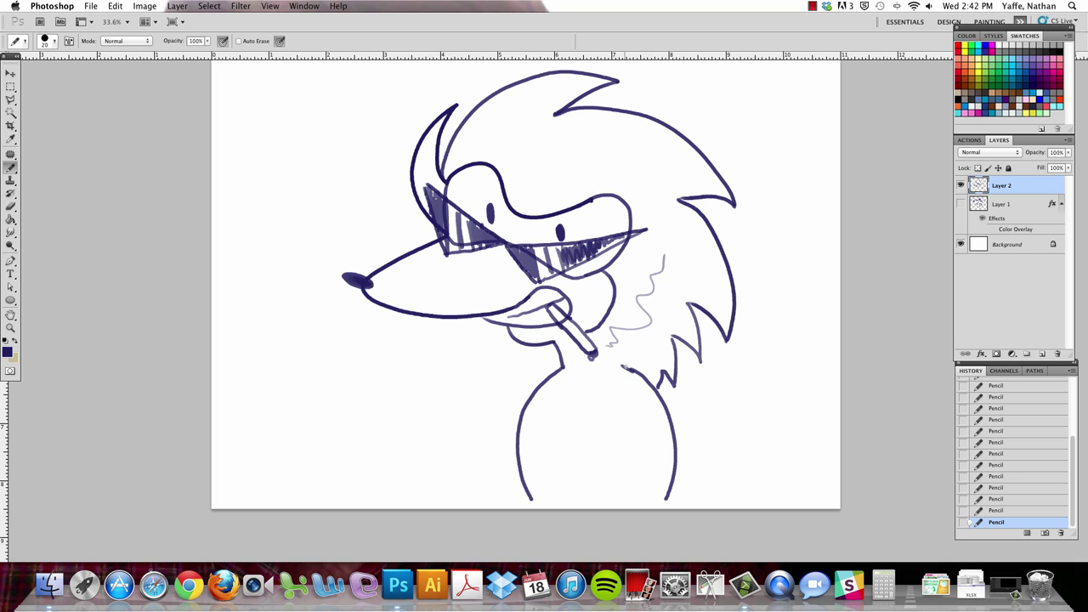
{"action": "left_click_drag", "start_coordinate": [618, 354], "coordinate": [623, 366]}
{"action": "mouse_move", "coordinate": [563, 374]}
{"action": "left_mouse_down"}
{"action": "mouse_move", "coordinate": [585, 394]}
{"action": "mouse_move", "coordinate": [620, 367]}
{"action": "left_mouse_up"}
Draw a cross on the chest, circle it, and slash the emblem diagonally.
{"action": "left_click_drag", "start_coordinate": [583, 410], "coordinate": [585, 489]}
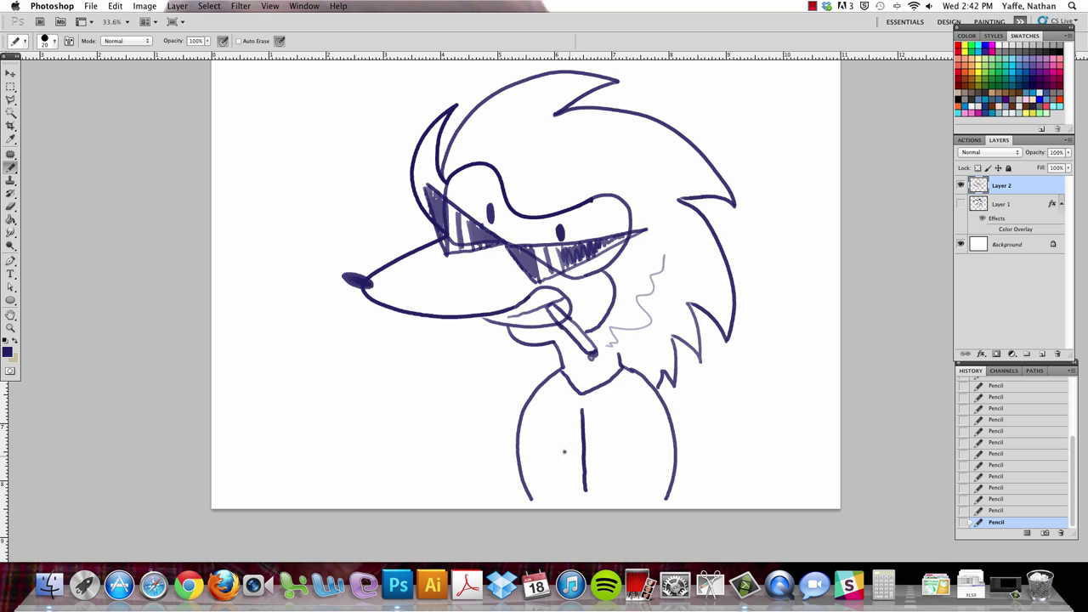
{"action": "left_click_drag", "start_coordinate": [563, 459], "coordinate": [605, 460]}
{"action": "mouse_move", "coordinate": [607, 501]}
{"action": "left_mouse_down"}
{"action": "mouse_move", "coordinate": [564, 500]}
{"action": "mouse_move", "coordinate": [557, 401]}
{"action": "mouse_move", "coordinate": [625, 430]}
{"action": "mouse_move", "coordinate": [626, 488]}
{"action": "mouse_move", "coordinate": [607, 500]}
{"action": "left_mouse_up"}
{"action": "left_click_drag", "start_coordinate": [544, 409], "coordinate": [620, 488]}
{"action": "right_click", "coordinate": [613, 484]}
{"action": "left_click", "coordinate": [609, 488]}
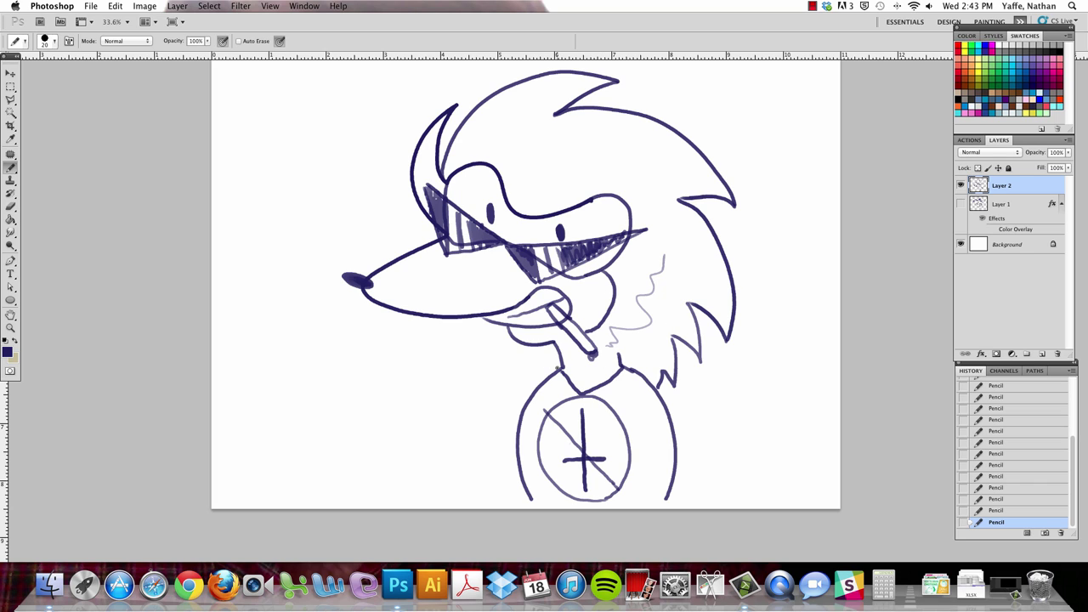
Draw the arm reaching left from the shoulder, ending in a hand with curled fingers.
{"action": "mouse_move", "coordinate": [558, 369]}
{"action": "left_mouse_down"}
{"action": "mouse_move", "coordinate": [522, 382]}
{"action": "mouse_move", "coordinate": [470, 457]}
{"action": "mouse_move", "coordinate": [412, 458]}
{"action": "mouse_move", "coordinate": [393, 482]}
{"action": "left_mouse_up"}
{"action": "mouse_move", "coordinate": [406, 443]}
{"action": "left_mouse_down"}
{"action": "mouse_move", "coordinate": [399, 452]}
{"action": "mouse_move", "coordinate": [387, 431]}
{"action": "mouse_move", "coordinate": [362, 424]}
{"action": "mouse_move", "coordinate": [355, 454]}
{"action": "mouse_move", "coordinate": [370, 440]}
{"action": "left_mouse_up"}
{"action": "mouse_move", "coordinate": [391, 482]}
{"action": "left_mouse_down"}
{"action": "mouse_move", "coordinate": [358, 488]}
{"action": "mouse_move", "coordinate": [333, 474]}
{"action": "mouse_move", "coordinate": [325, 437]}
{"action": "mouse_move", "coordinate": [368, 446]}
{"action": "mouse_move", "coordinate": [353, 463]}
{"action": "mouse_move", "coordinate": [263, 378]}
{"action": "mouse_move", "coordinate": [300, 338]}
{"action": "mouse_move", "coordinate": [360, 422]}
{"action": "left_mouse_up"}
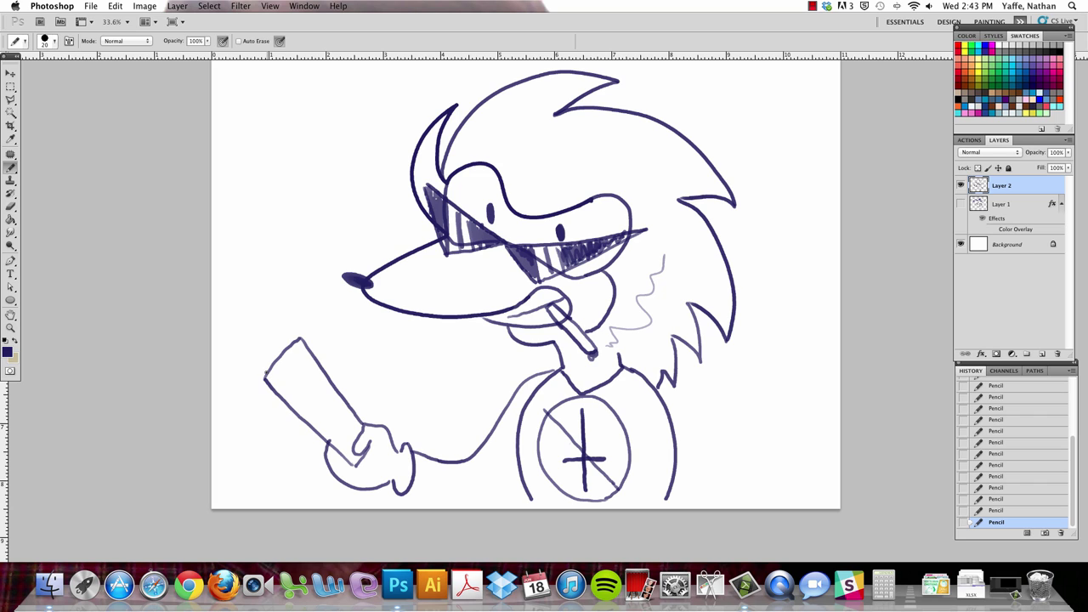
Add two page lines along the book's edge, the arm's lower edge, and a mark beside the cigarette.
{"action": "left_click_drag", "start_coordinate": [266, 373], "coordinate": [356, 465]}
{"action": "left_click_drag", "start_coordinate": [272, 367], "coordinate": [356, 467]}
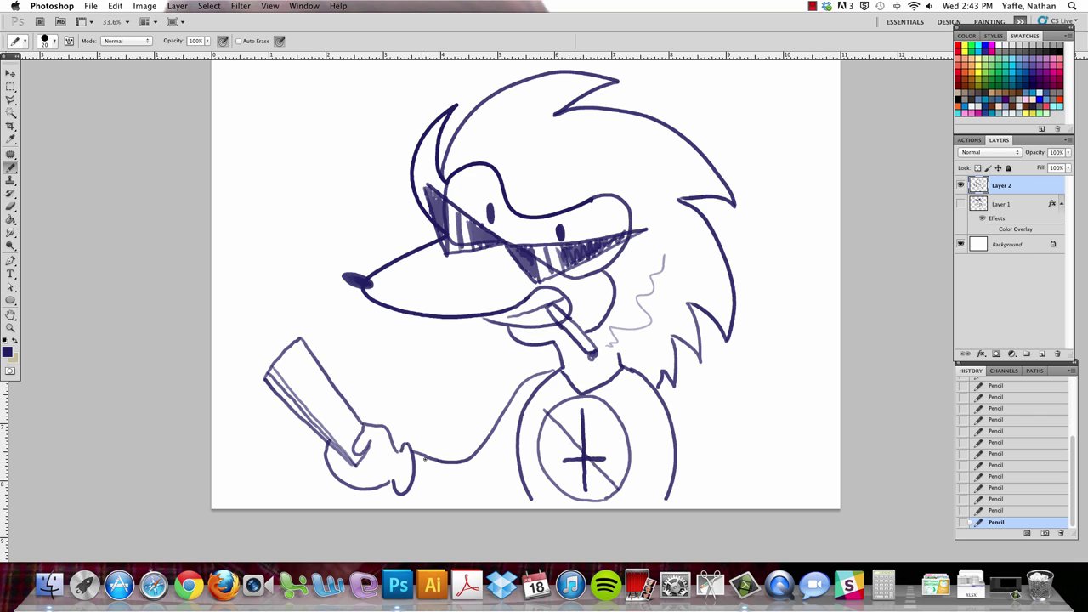
{"action": "mouse_move", "coordinate": [413, 482]}
{"action": "left_mouse_down"}
{"action": "mouse_move", "coordinate": [462, 482]}
{"action": "mouse_move", "coordinate": [515, 454]}
{"action": "left_mouse_up"}
{"action": "left_click_drag", "start_coordinate": [557, 339], "coordinate": [566, 342]}
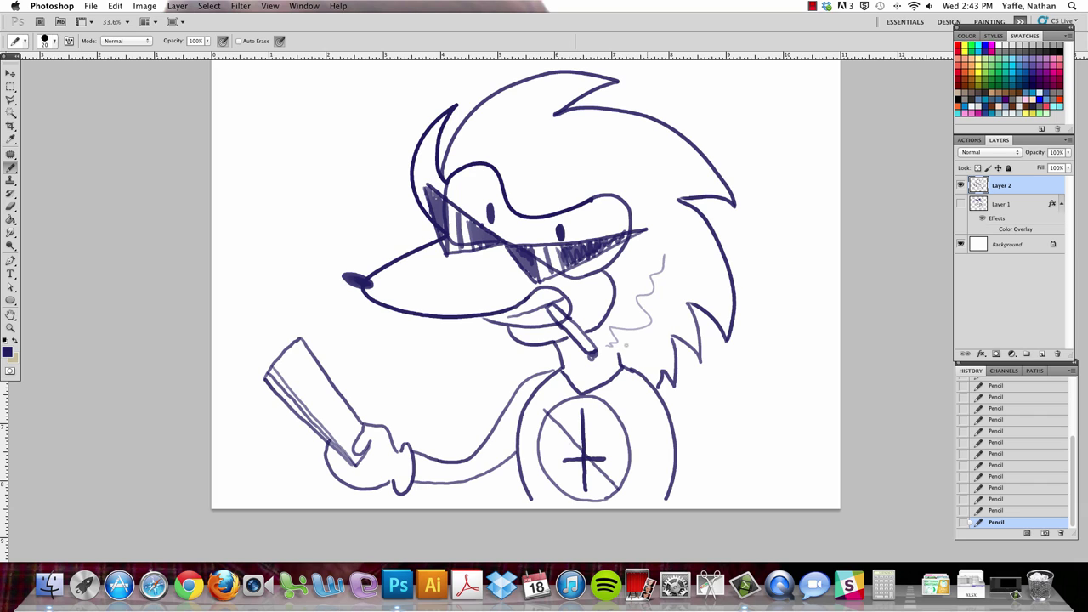